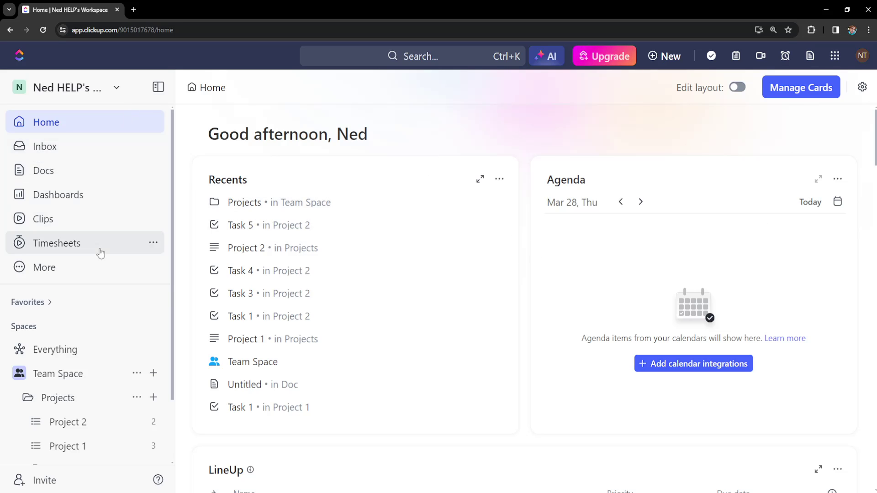
scroll(96, 288, "down", 1)
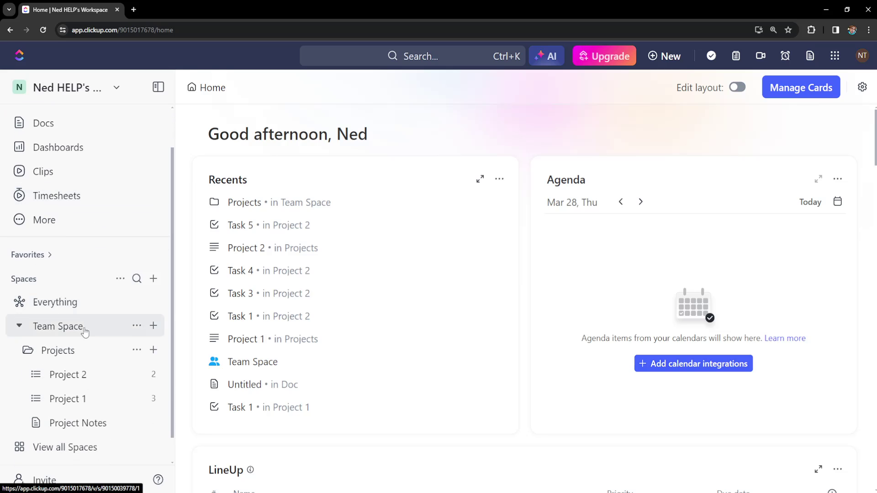
Step: Open the Project 2 list under Projects in Team Space
left_click(84, 377)
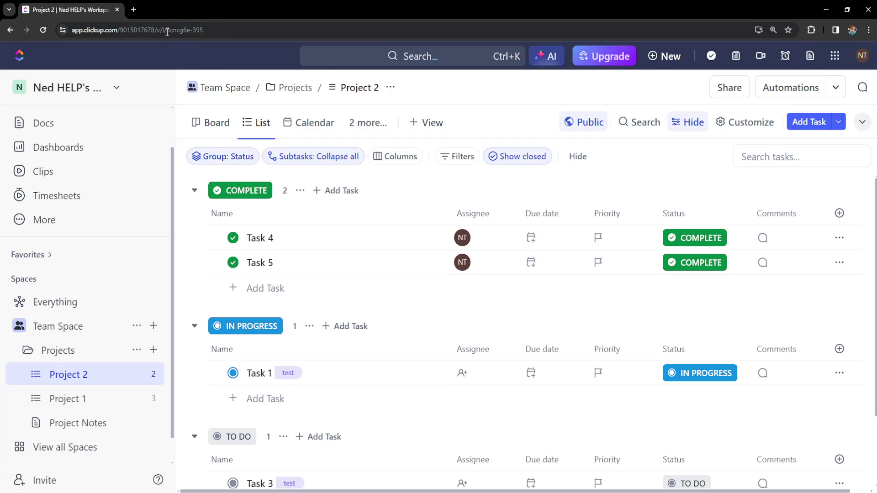
Step: Highlight the list ID 8cncg6e-395 after /v/l/ in the address bar
left_click_drag(166, 32, 224, 33)
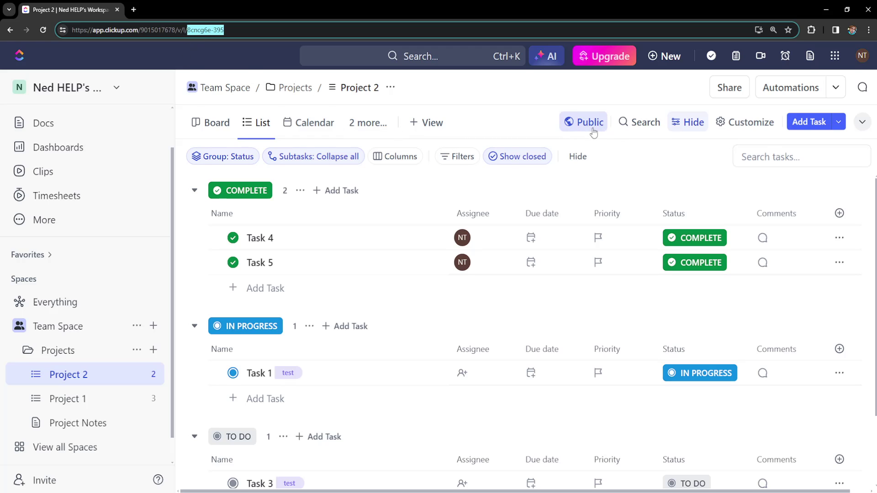
mouse_move(701, 101)
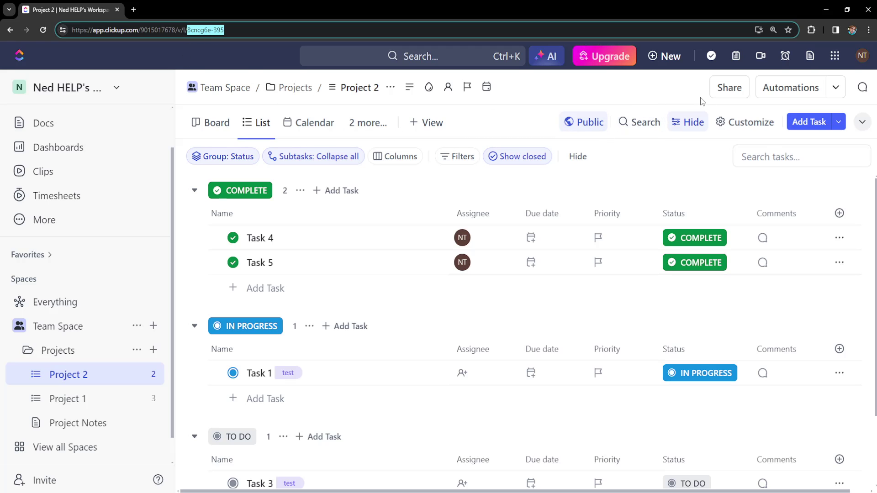
Step: Expand the 'Share this view (single view)' section of Project 2's Share dialog
left_click(730, 87)
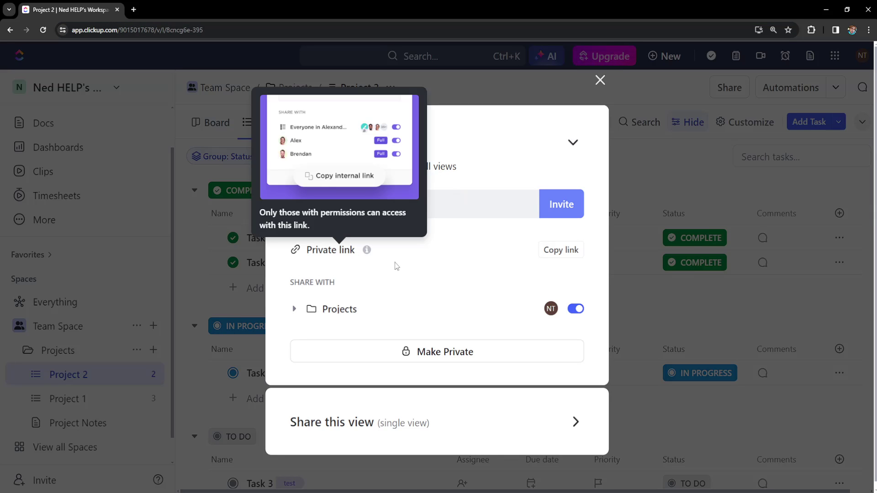
left_click(573, 425)
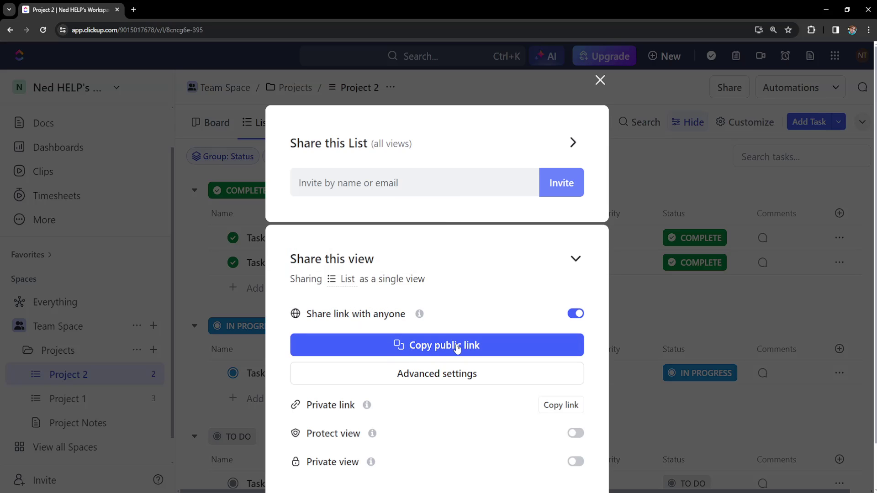
Step: Copy the List view's public link, toggle Advanced settings, and close the share modal
left_click(489, 353)
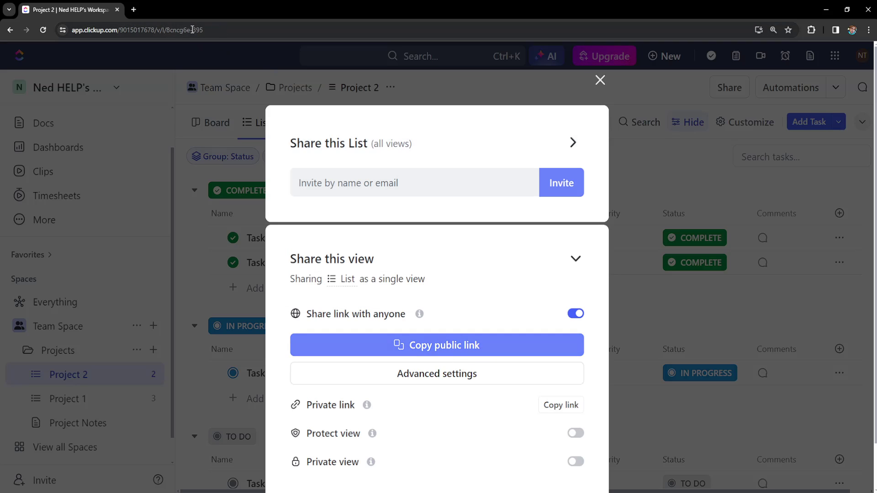
left_click(438, 370)
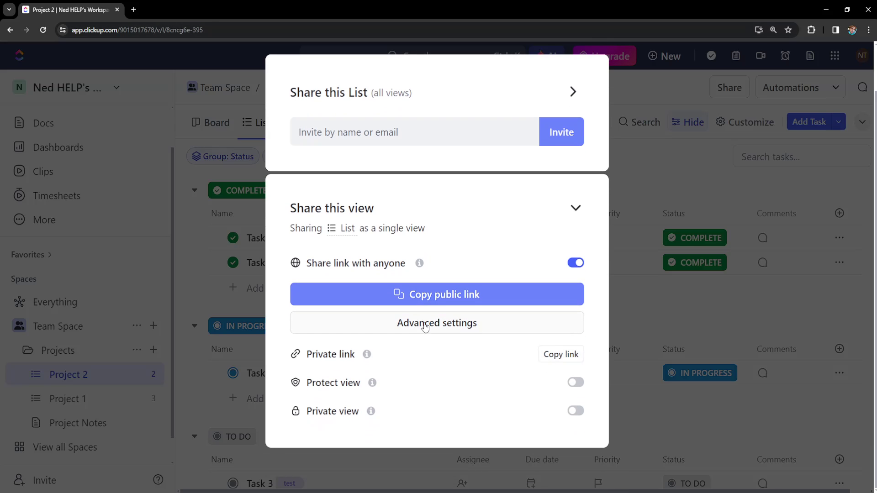
scroll(452, 327, "down", 2)
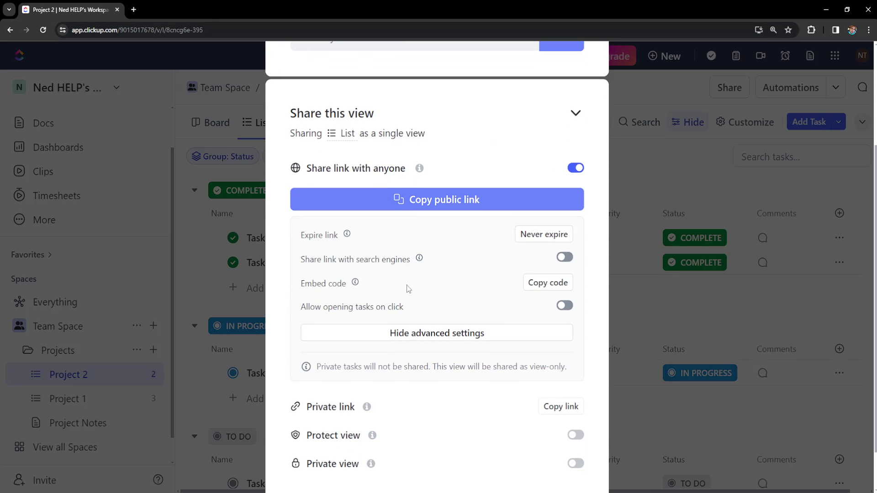
scroll(445, 219, "up", 3)
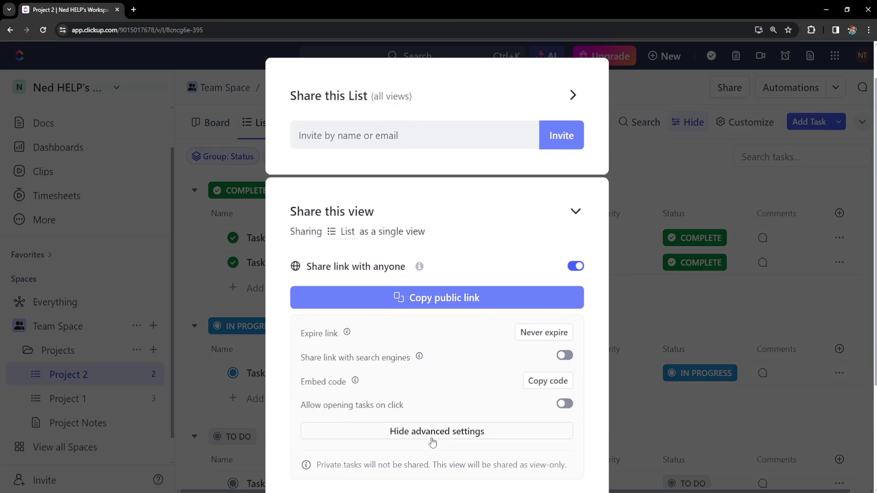
left_click(433, 432)
left_click(600, 81)
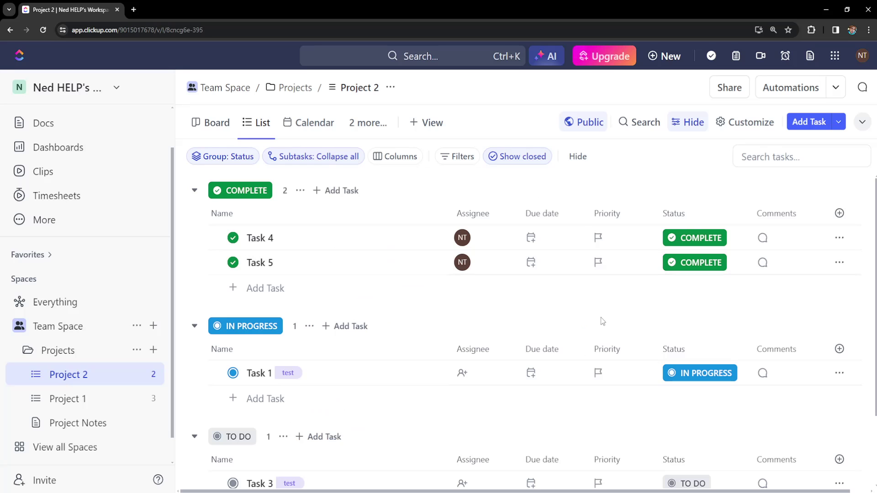